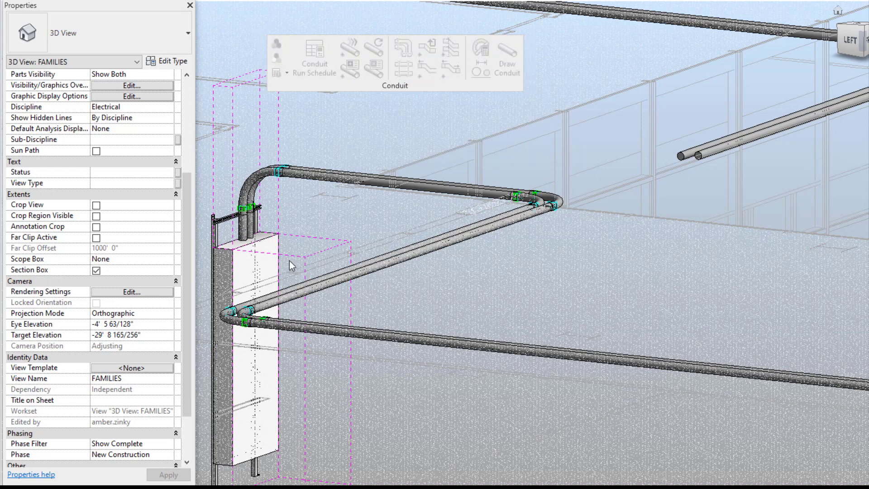
- Open the Project Conduit Run Schedule and restore its saved grid snapshot layout
left_click(329, 74)
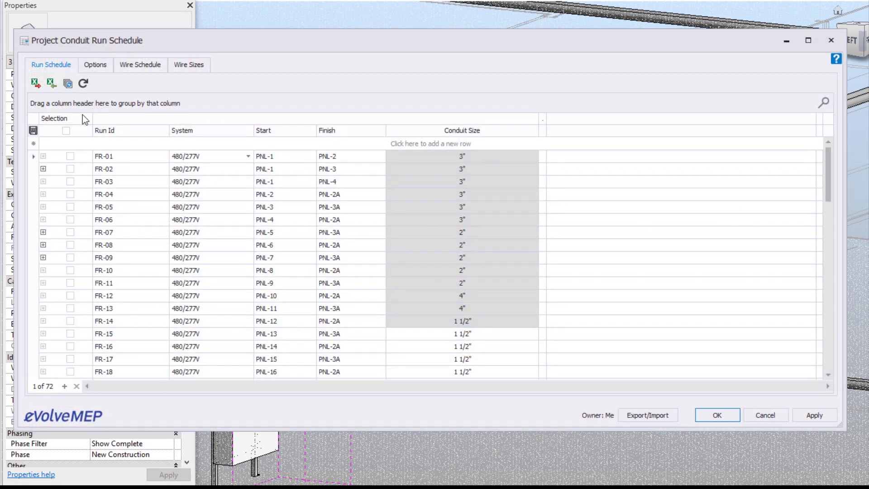
left_click(33, 130)
left_click(432, 175)
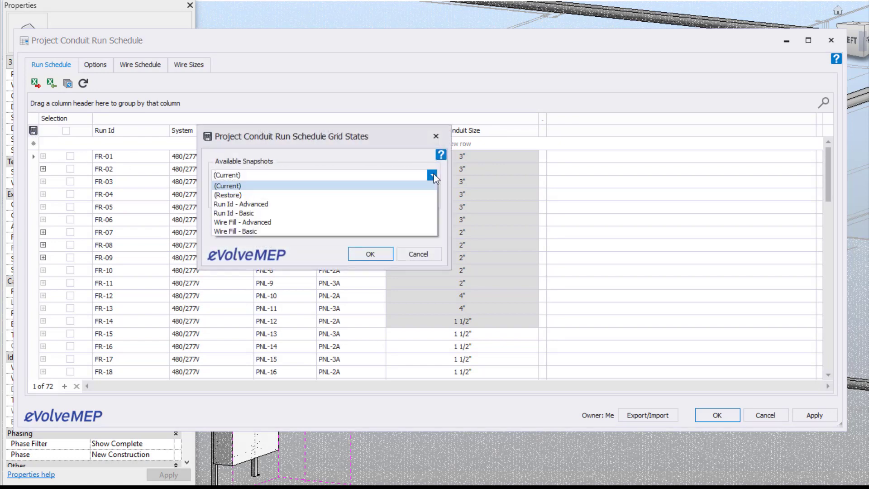
left_click(279, 195)
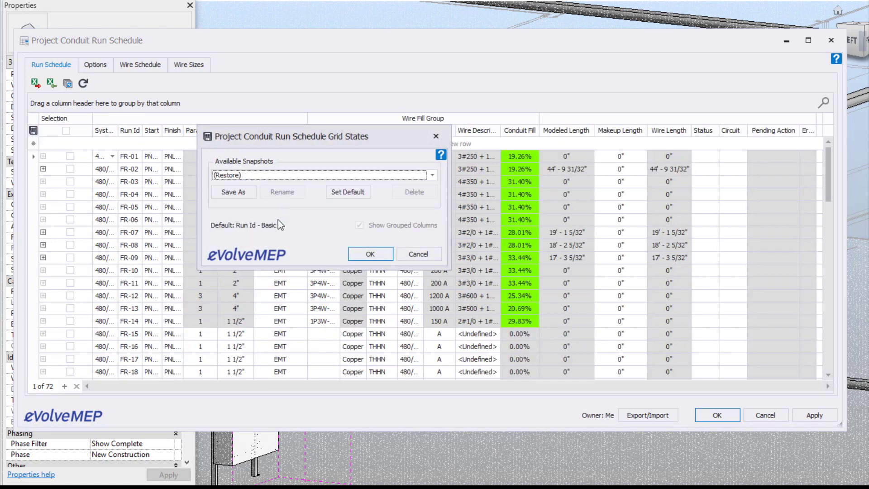
left_click(373, 251)
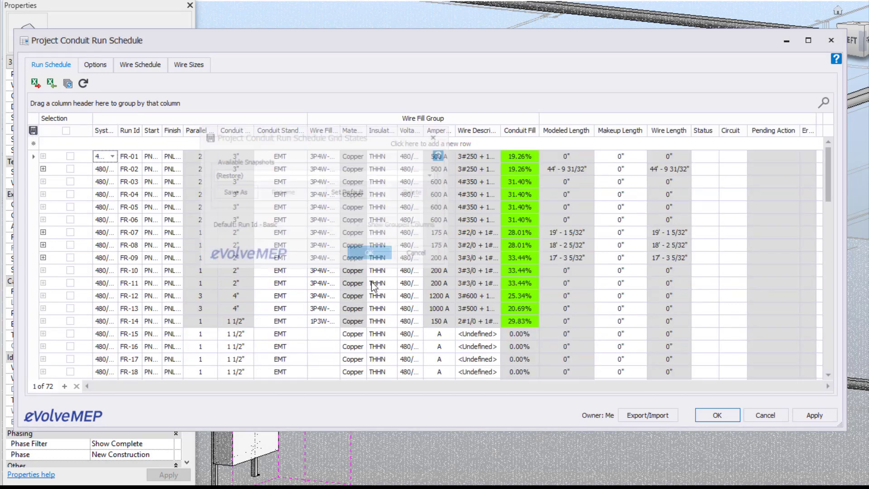
- Browse the Options, Wire Schedule and Wire Sizes tabs, then return to the run grid
left_click(93, 67)
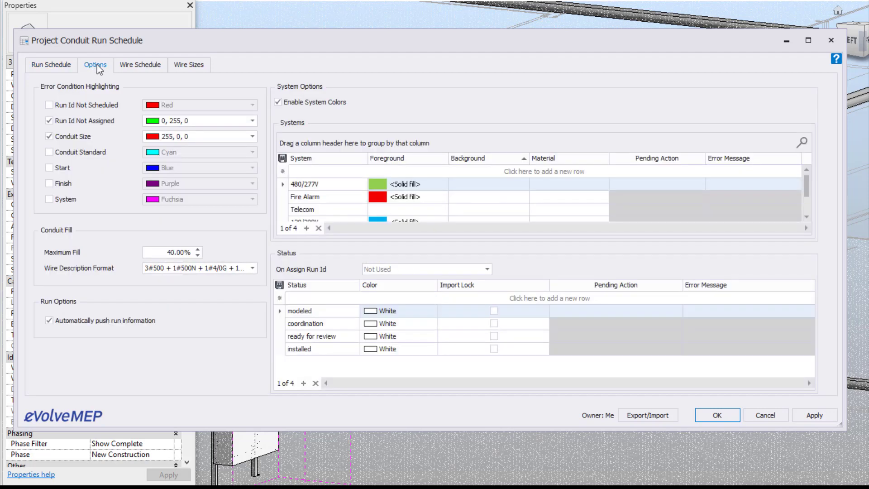
left_click(124, 62)
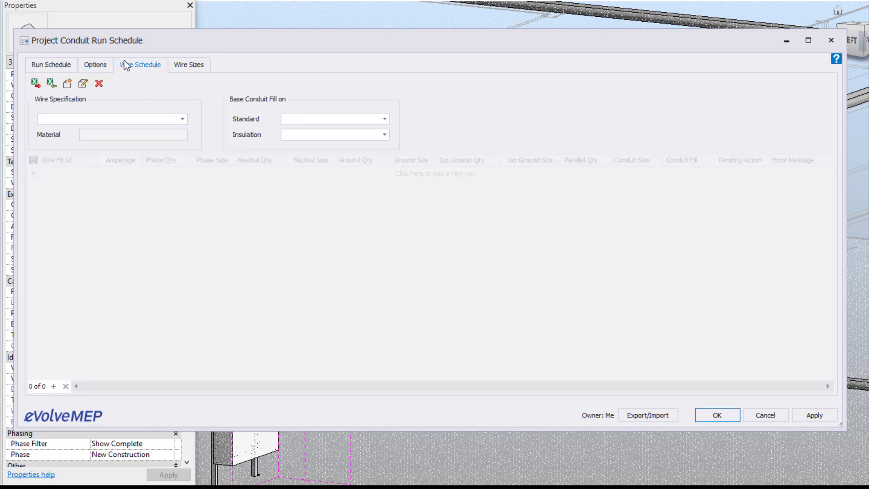
left_click(180, 66)
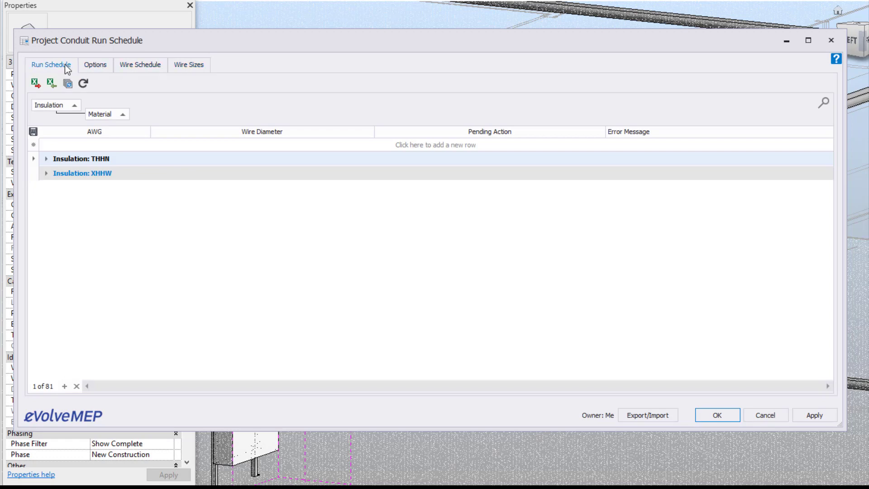
left_click(66, 66)
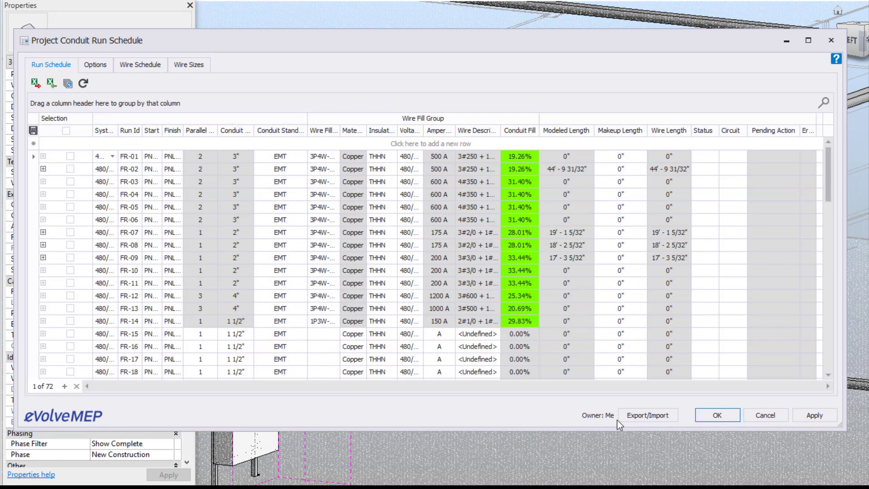
- Close the schedule, try Assign Run Id and cancel, then select both diagonal conduits
left_click(724, 416)
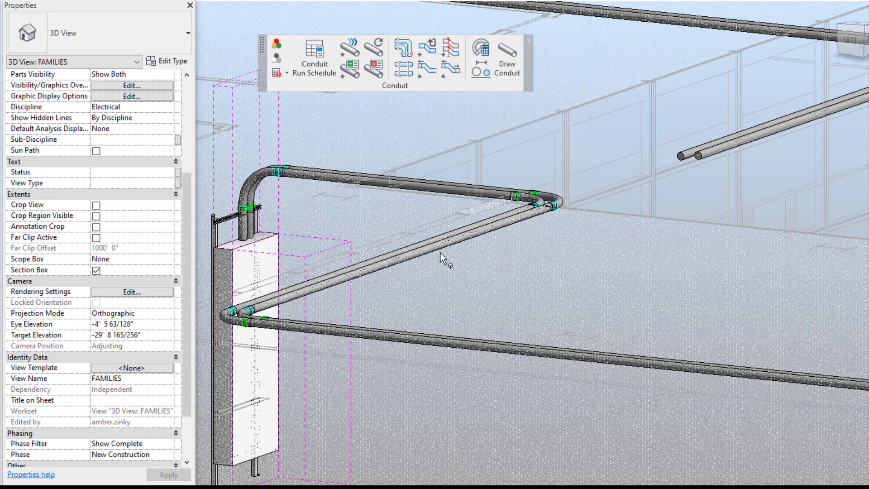
left_click(353, 72)
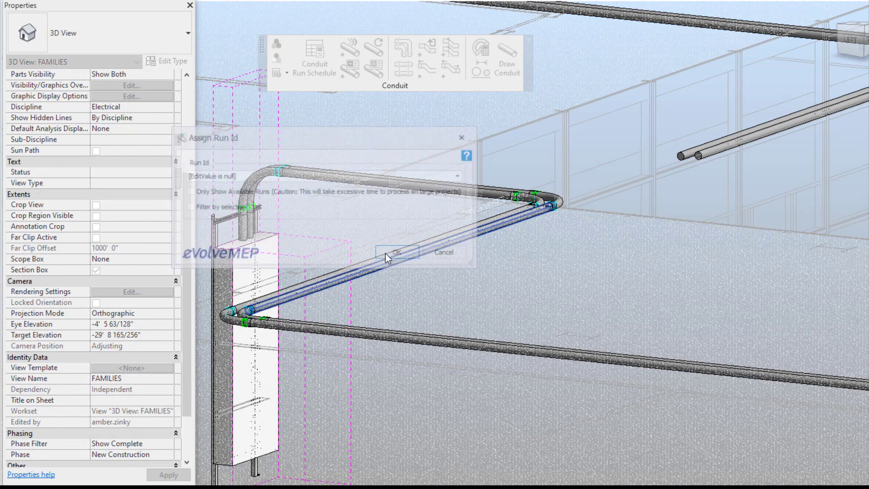
left_click(464, 137)
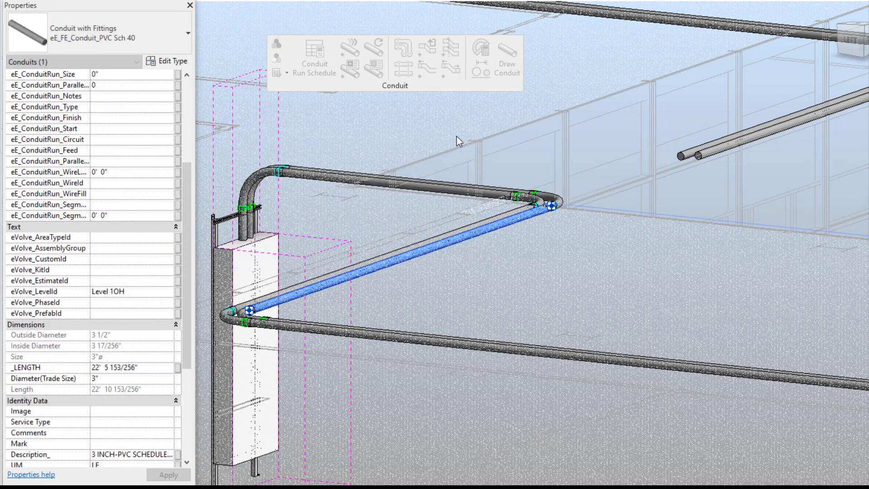
left_click(467, 301)
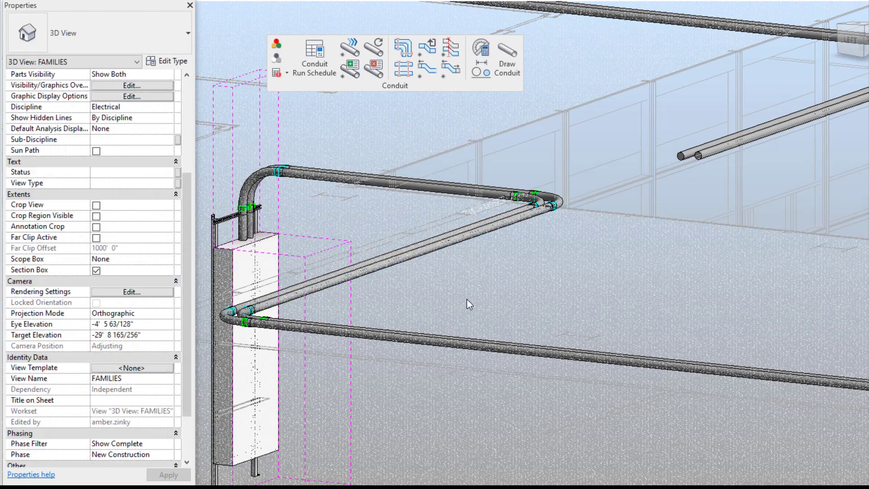
left_click(377, 251)
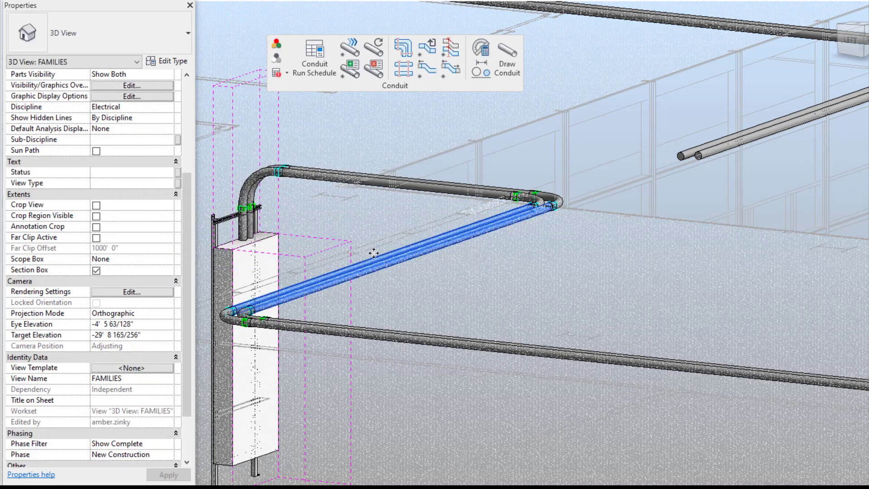
- Restart Assign Run Id after a cancelled attempt and pick the diagonal conduit run
left_click(349, 69)
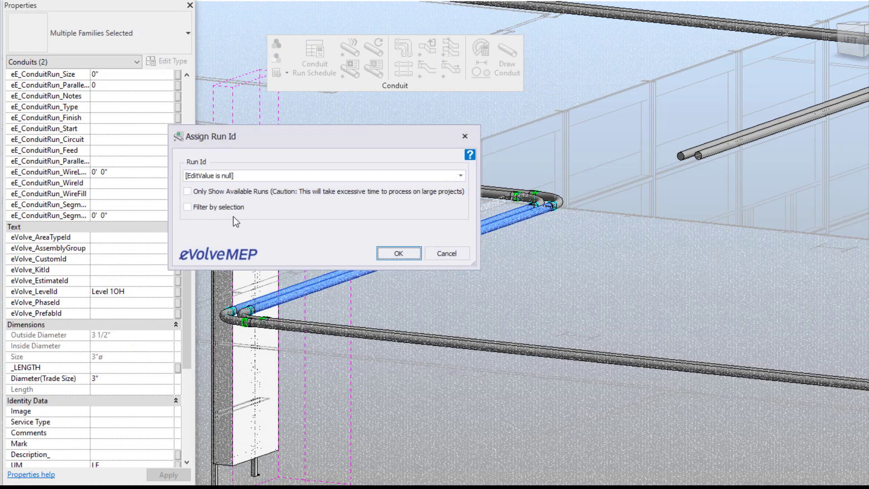
left_click(466, 136)
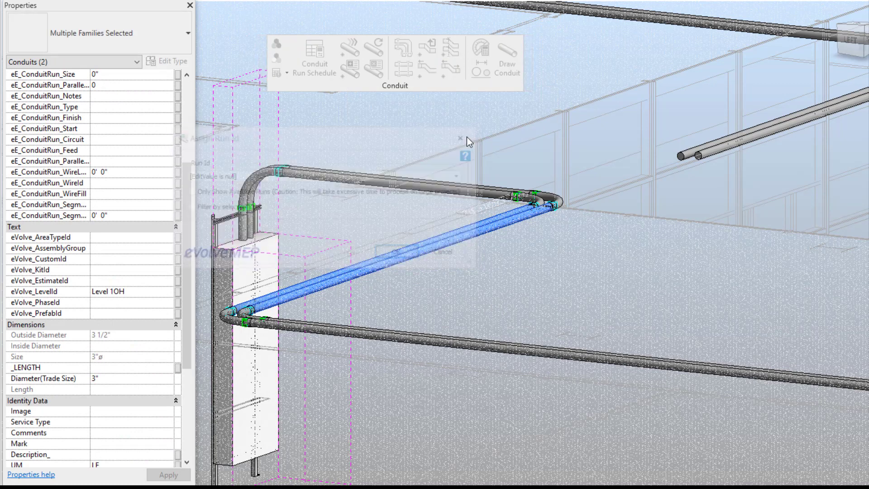
key("Escape")
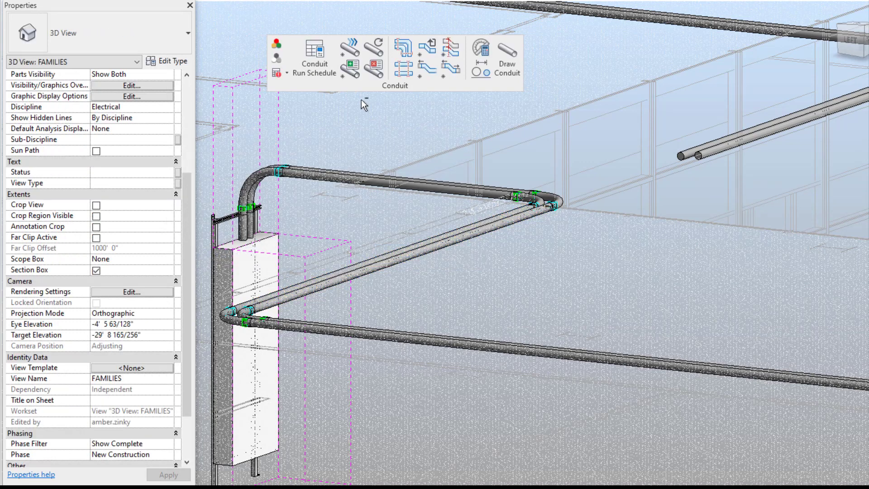
left_click(356, 76)
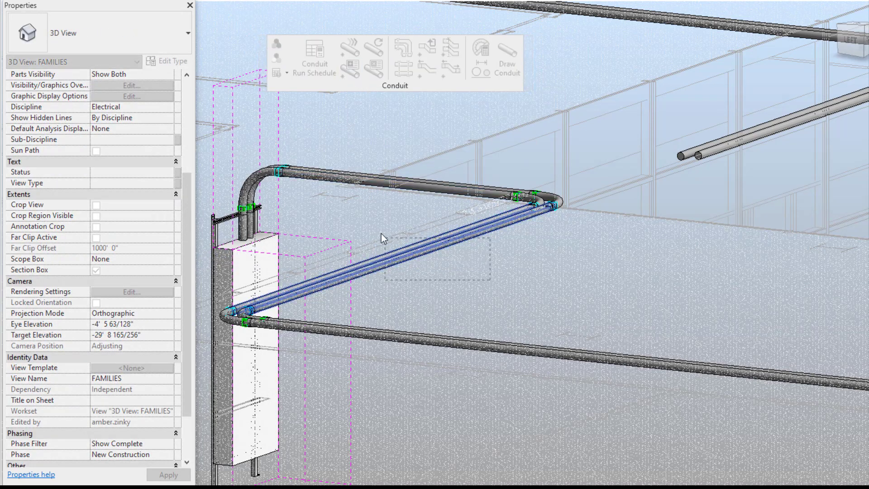
left_click(382, 270)
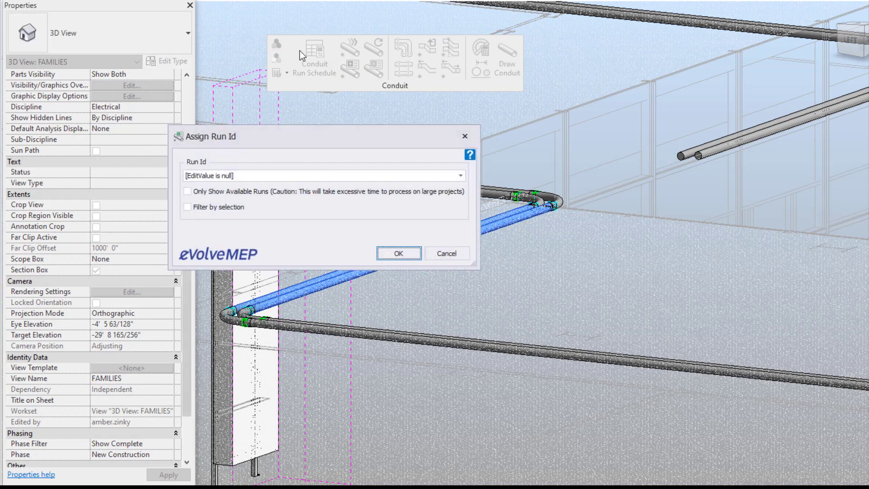
- Filter Run Ids by selection and assign FR-01 to the two diagonal conduits
left_click(235, 177)
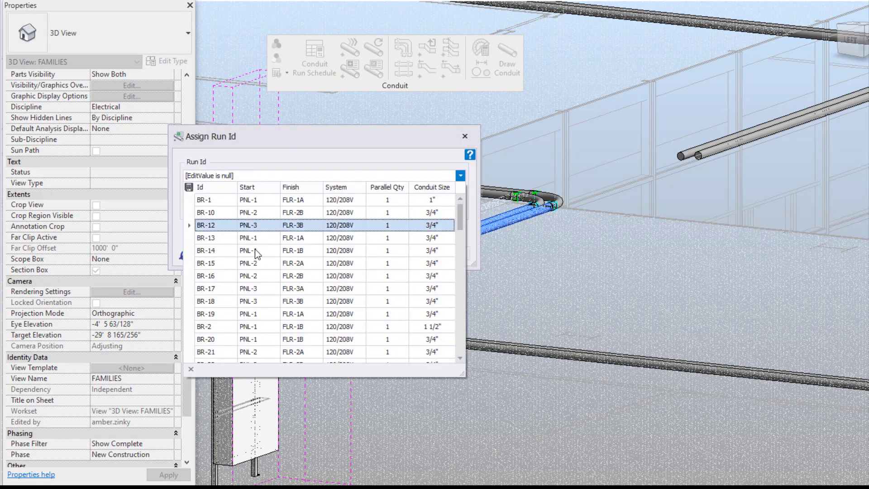
scroll(258, 264, "down", 10)
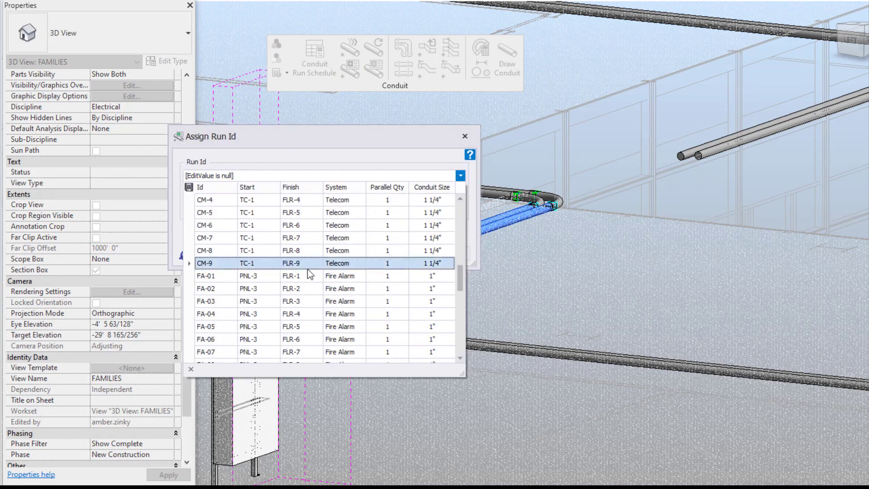
left_click_drag(463, 278, 466, 197)
left_click(403, 154)
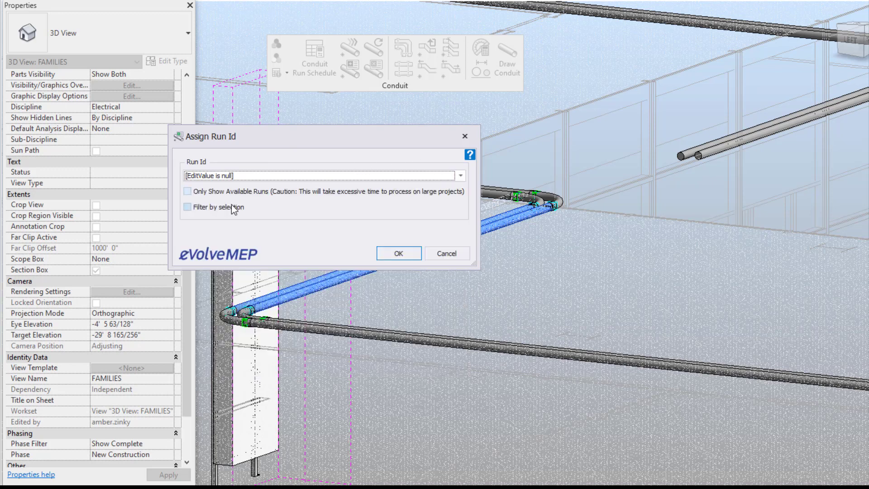
left_click(188, 206)
left_click(260, 174)
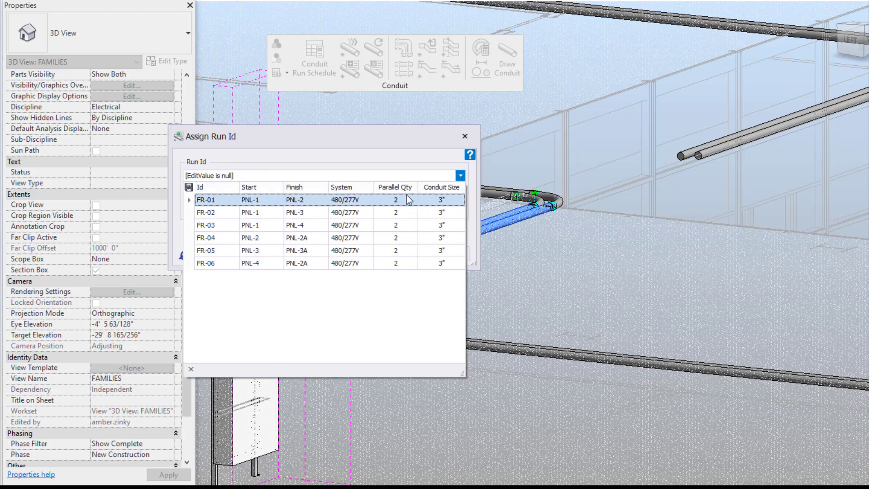
left_click(235, 200)
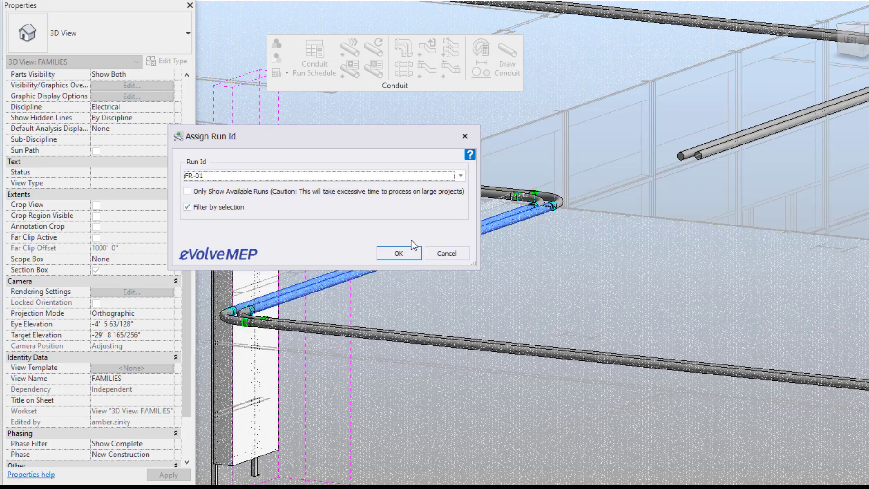
left_click(399, 254)
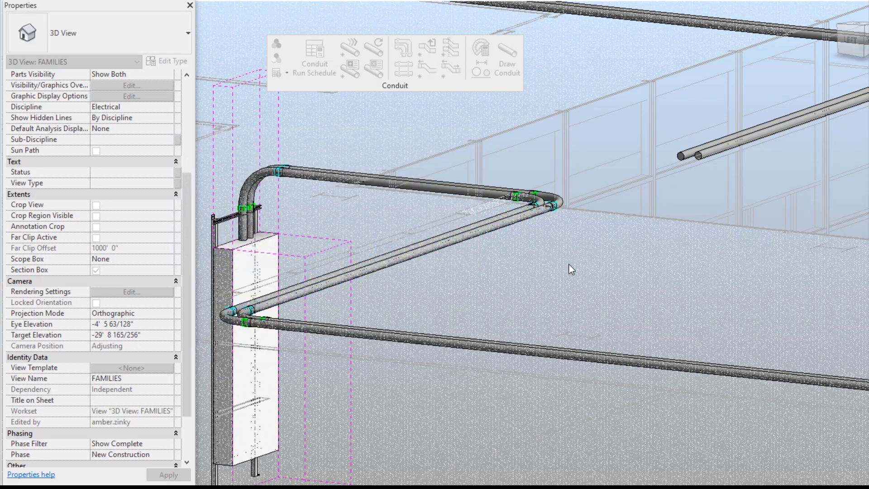
- Check each conduit's eE_ConduitRun_Id (lower FR-01, upper FR-02), then reopen the Conduit Run Schedule
left_click(448, 243)
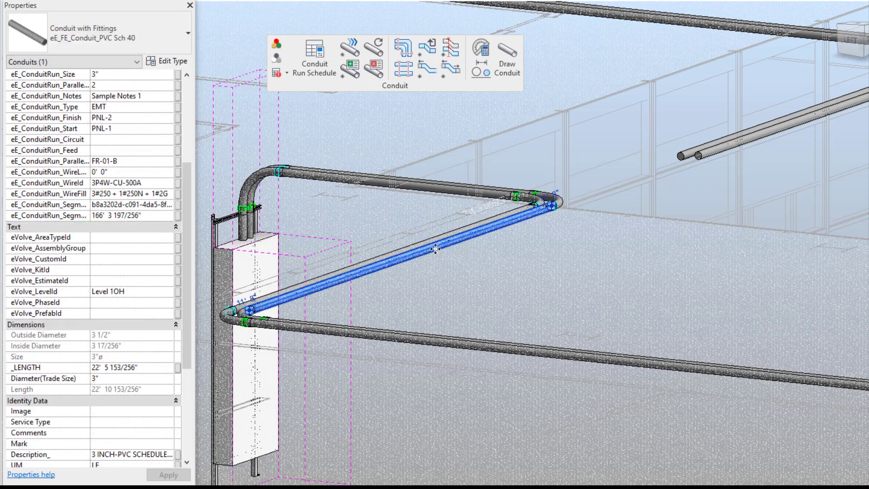
scroll(156, 248, "up", 3)
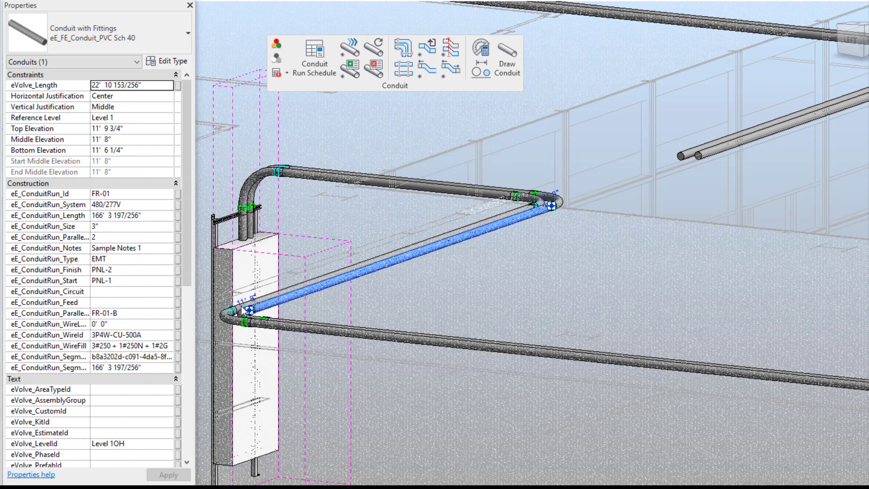
left_click(488, 297)
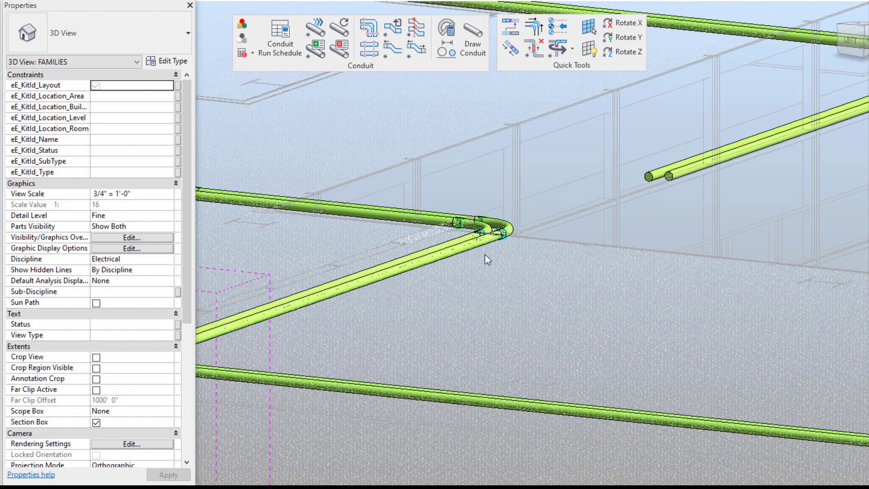
left_click(446, 255)
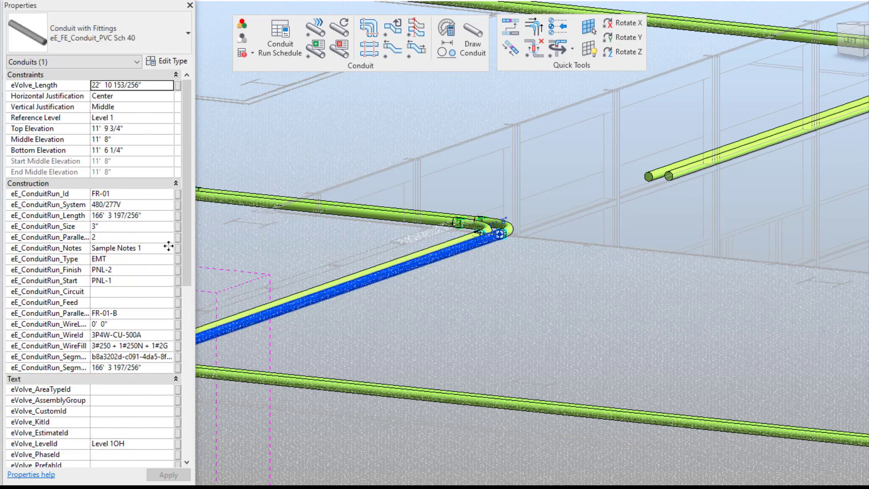
left_click(686, 245)
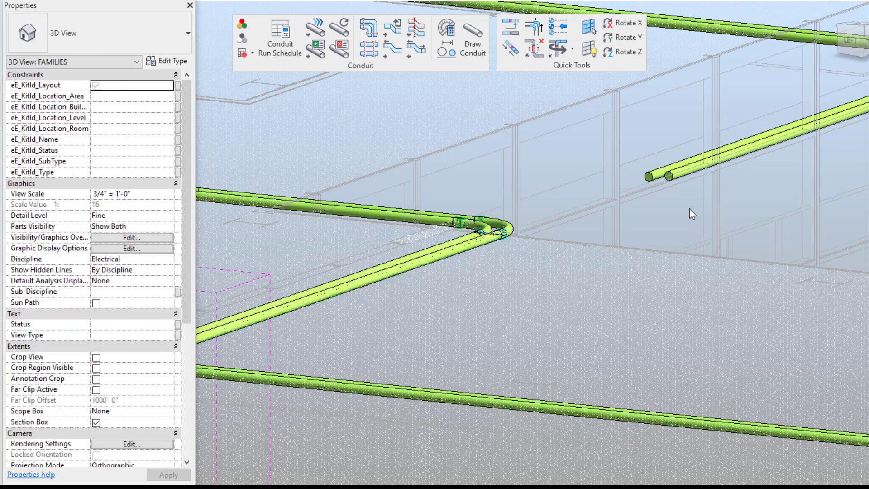
left_click(657, 171)
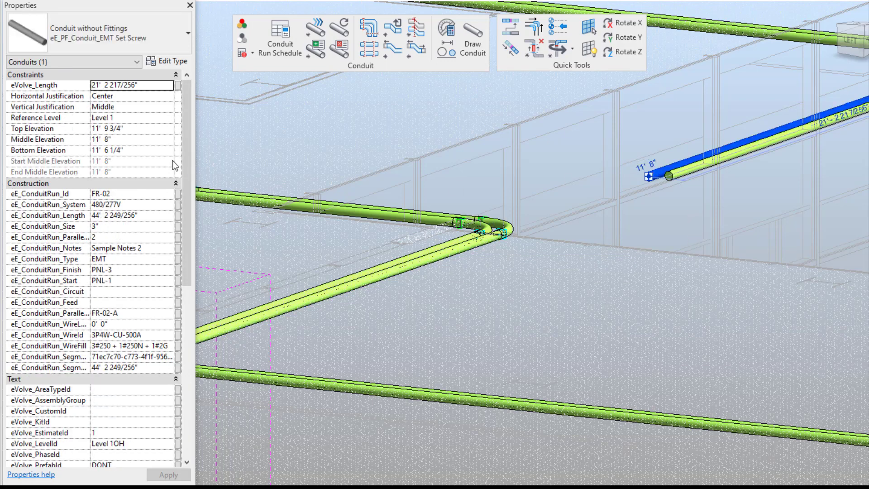
left_click(544, 319)
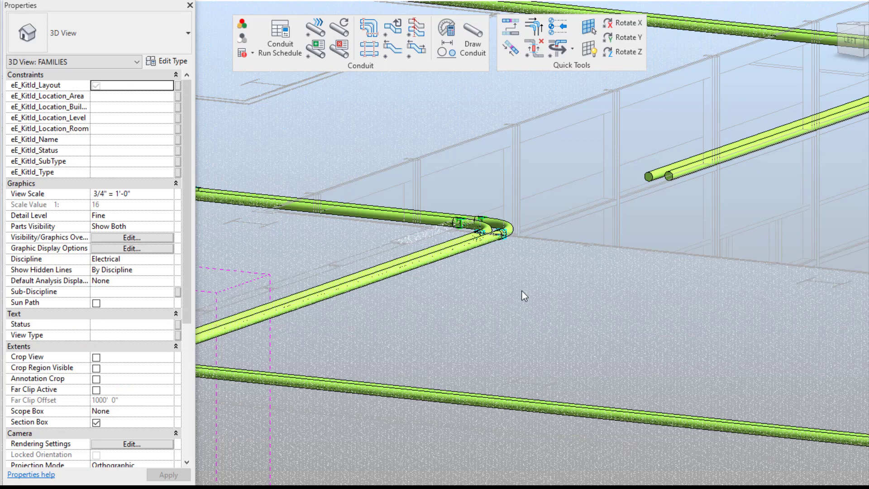
left_click(277, 48)
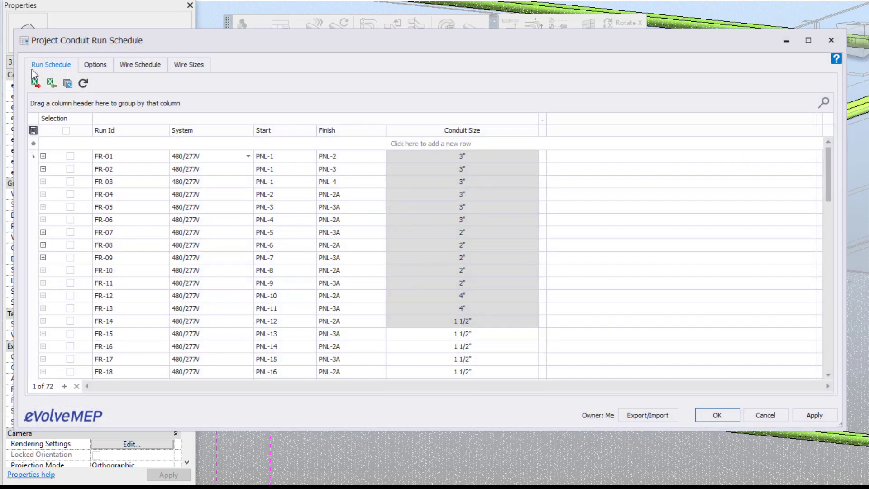
- On the schedule's Options page, enable Automatically push run information
left_click(88, 65)
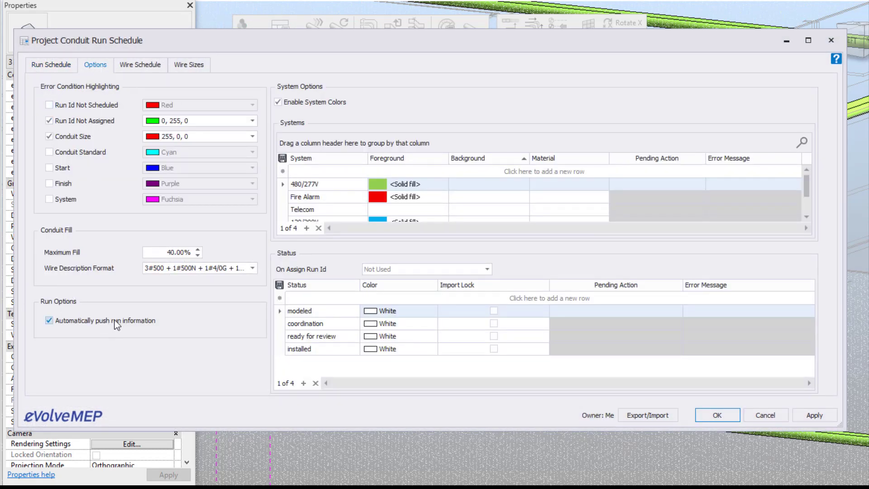
mouse_move(113, 319)
- Close the schedule and delete the two corner elbow fittings
left_click(716, 415)
left_click_drag(417, 178, 547, 259)
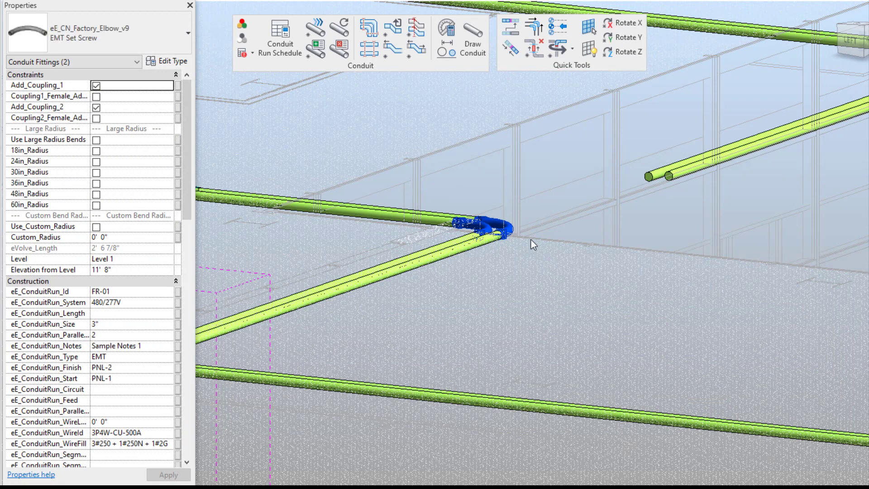
key("Delete")
- Trial-join the lower diagonal conduit to the upper-right pair and check its Run Id FR-02
left_click(527, 31)
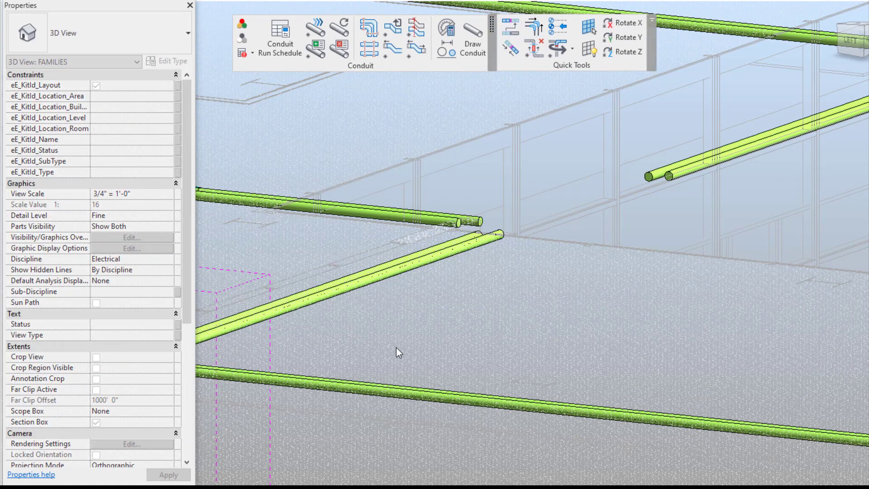
left_click(397, 271)
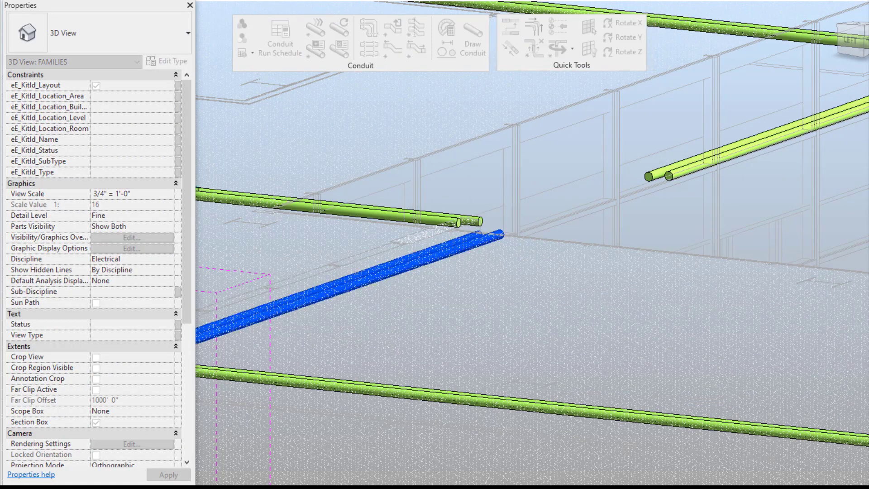
left_click(681, 168)
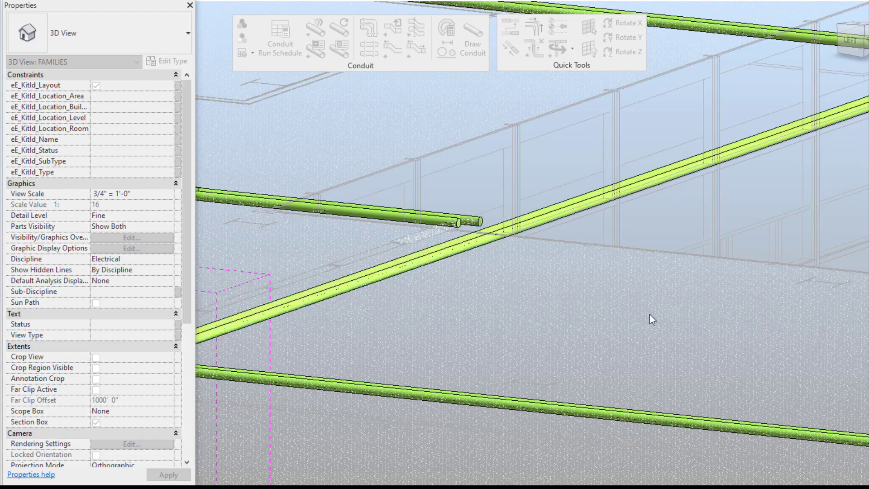
left_click(604, 197)
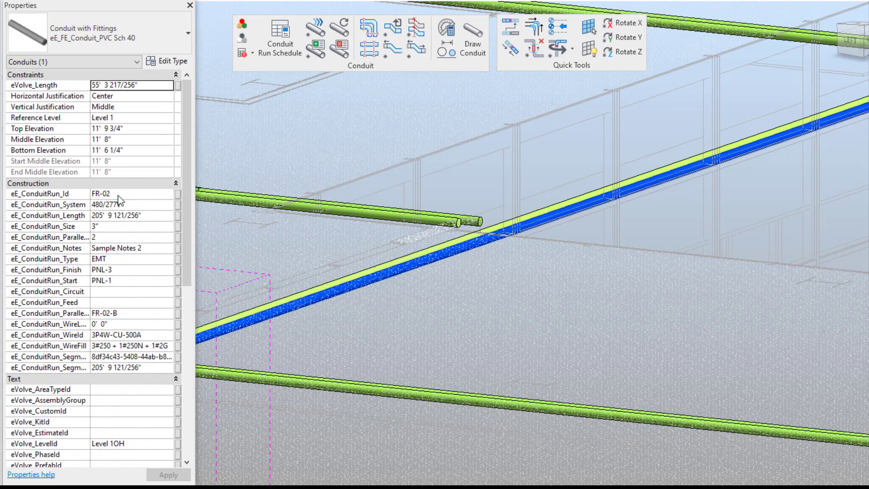
left_click(584, 297)
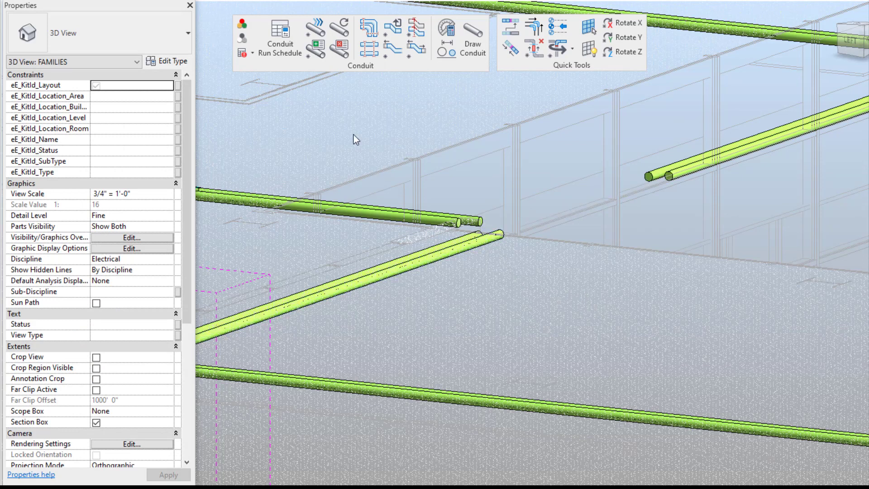
- Turn off Automatically push run information in the Conduit Run Schedule options and close it
left_click(281, 50)
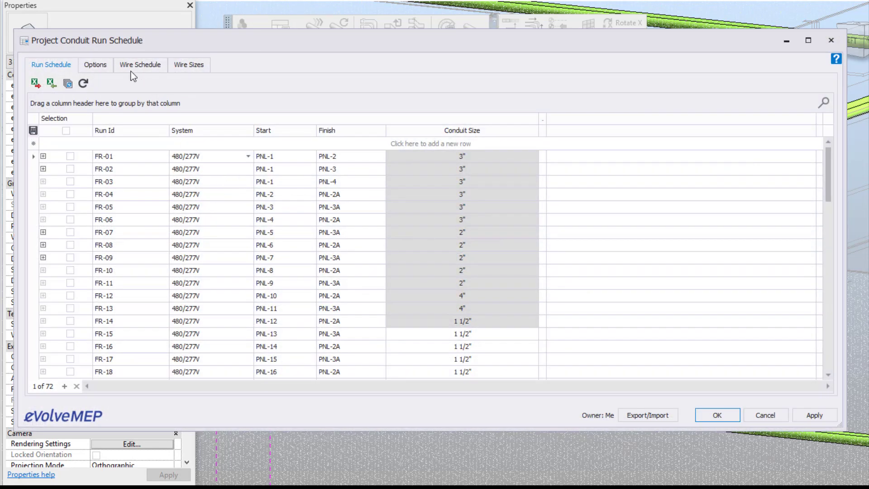
left_click(94, 69)
left_click(49, 320)
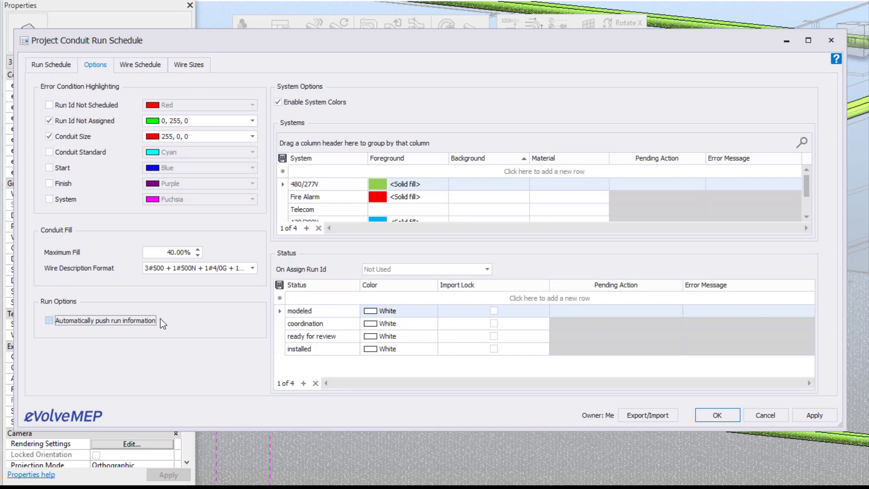
left_click(719, 415)
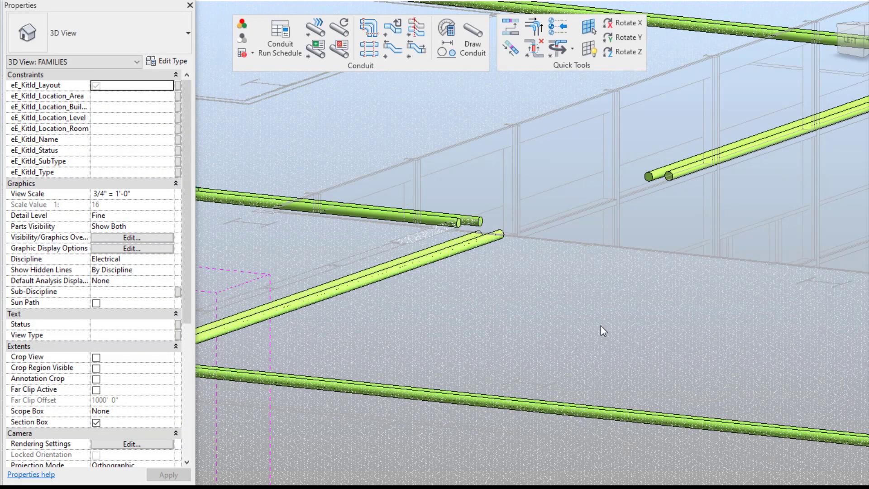
- Multi-Trim the lower diagonal conduit with the upper-right pair and assign run FR-01
left_click(536, 28)
left_click(380, 257)
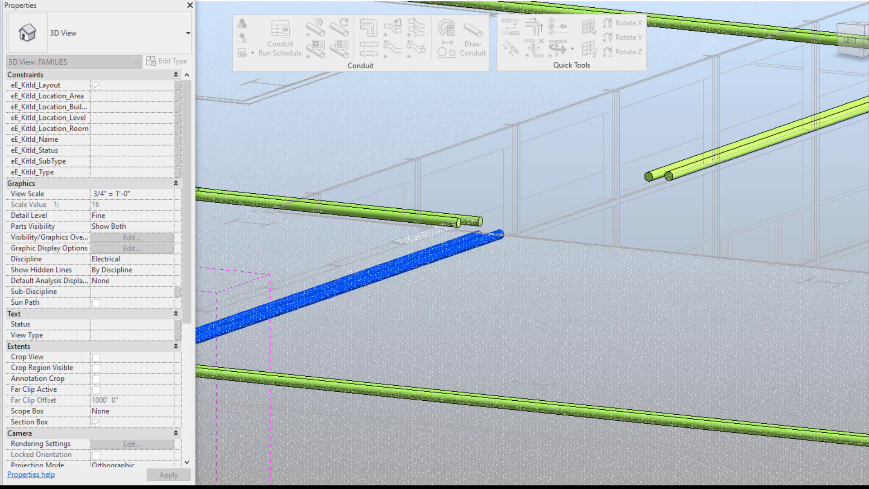
left_click(683, 164)
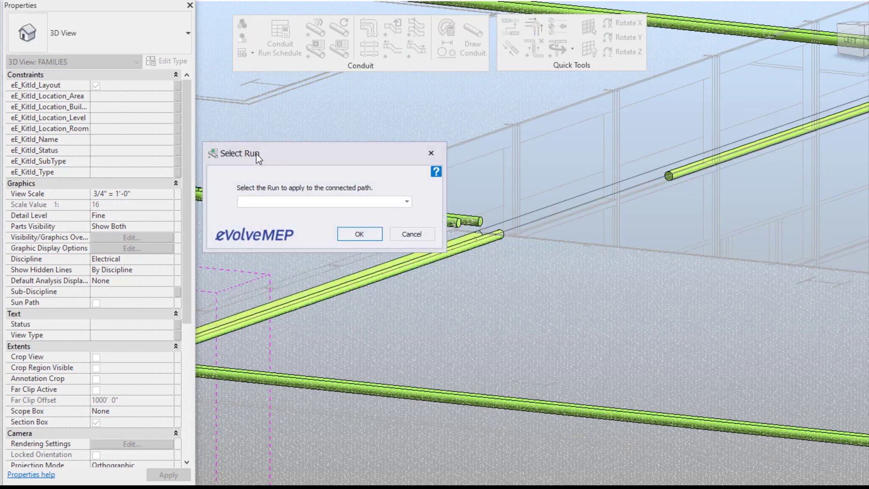
left_click(412, 203)
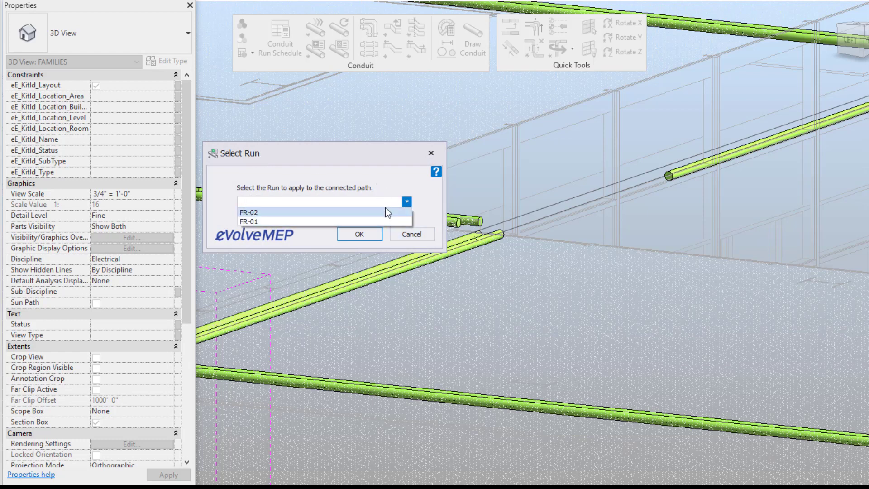
left_click(254, 222)
left_click(361, 230)
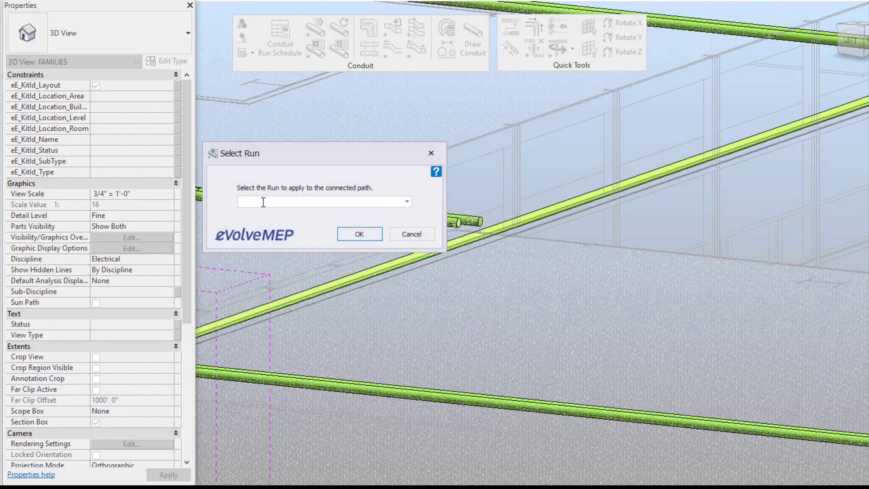
left_click(407, 202)
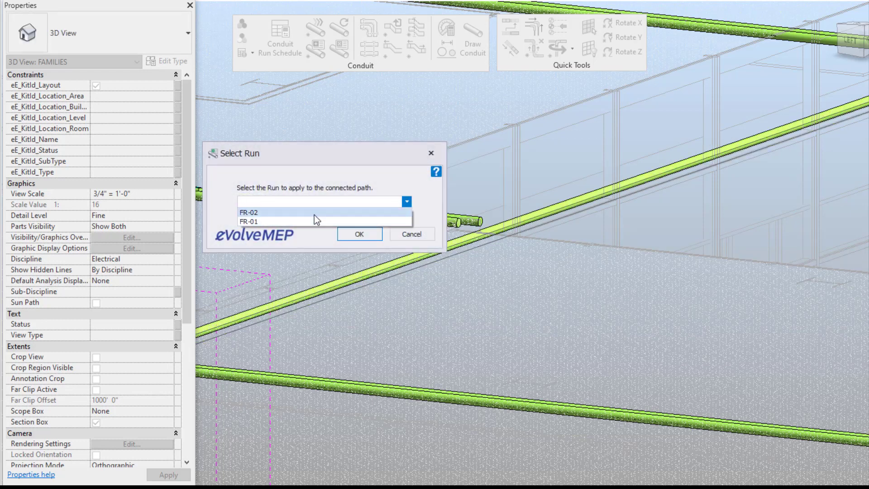
left_click(269, 222)
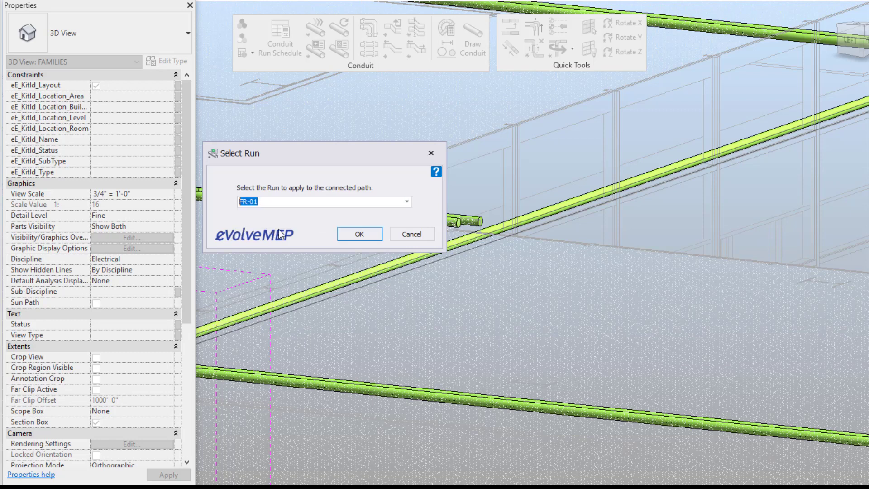
left_click(357, 234)
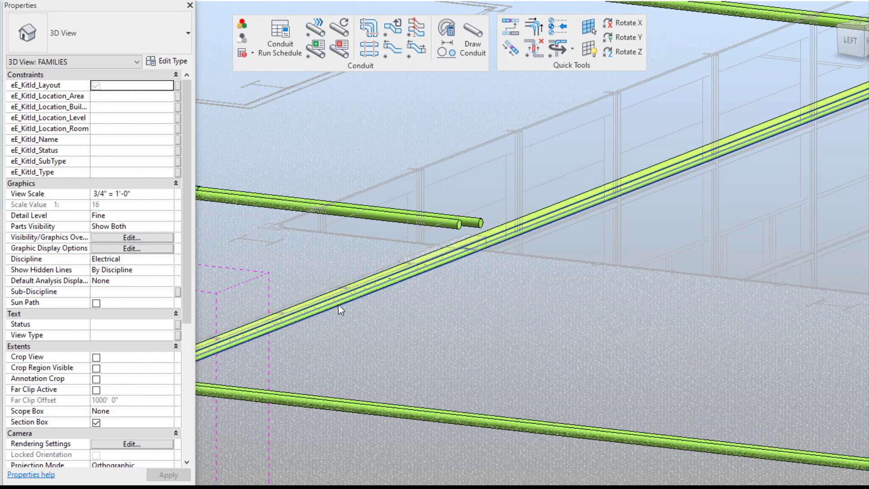
- Select the joined conduit to confirm run FR-01, orbiting to its lower-left bend
left_click(338, 304)
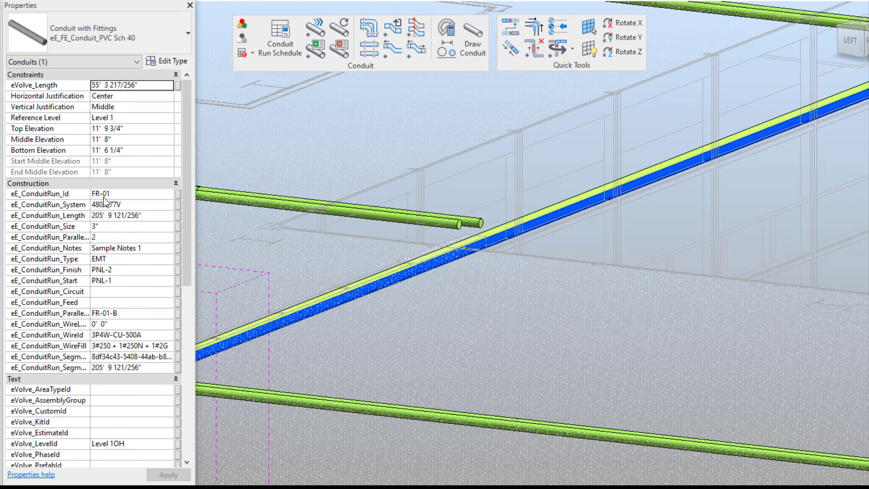
mouse_move(454, 322)
middle_mouse_down("shift")
mouse_move(476, 307)
mouse_move(450, 322)
mouse_move(463, 315)
middle_mouse_up("shift")
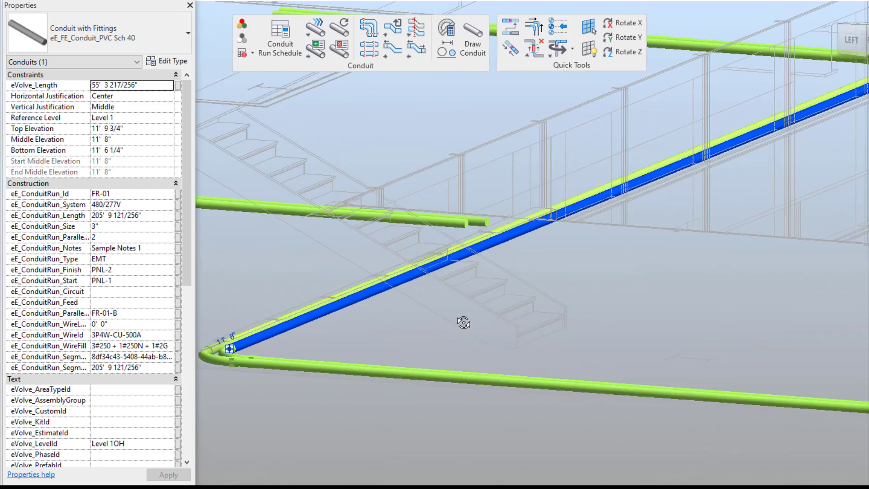
middle_click_drag(463, 323, 454, 324, "shift")
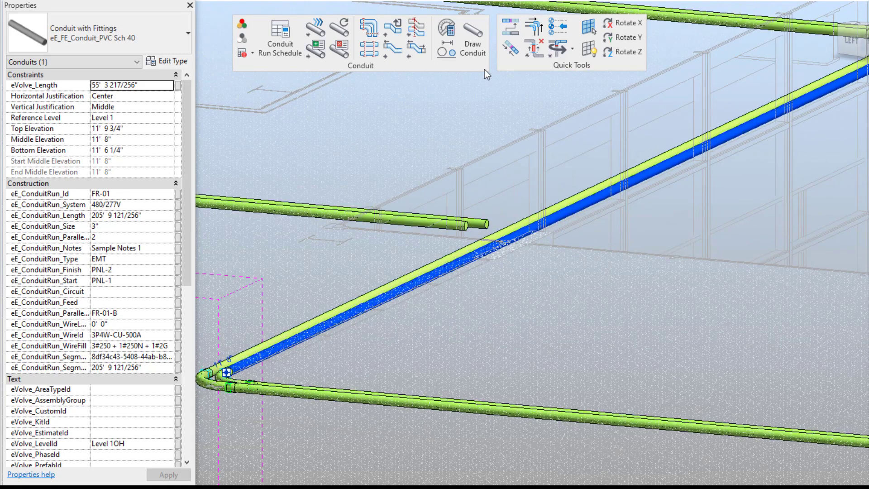